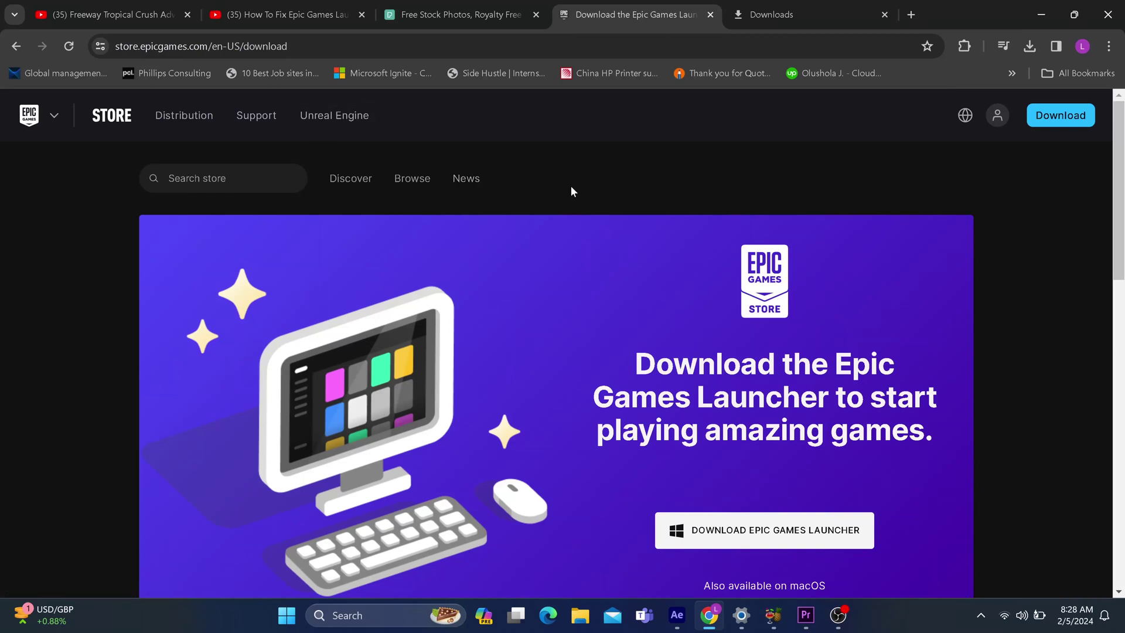
Step: Scroll down the Epic Games download page and follow 'Learn More' under 'Publish your product on the Epic Games Store'
{"action": "scroll", "coordinate": [756, 422], "scroll_direction": "down", "scroll_amount": 7}
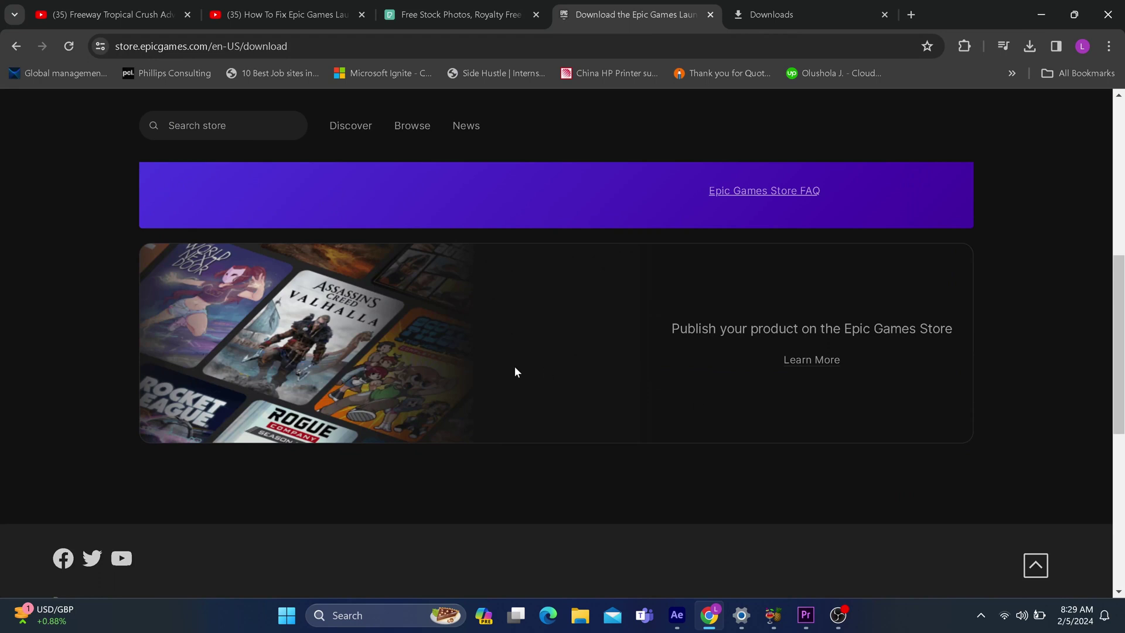
{"action": "scroll", "coordinate": [515, 370], "scroll_direction": "down", "scroll_amount": 1}
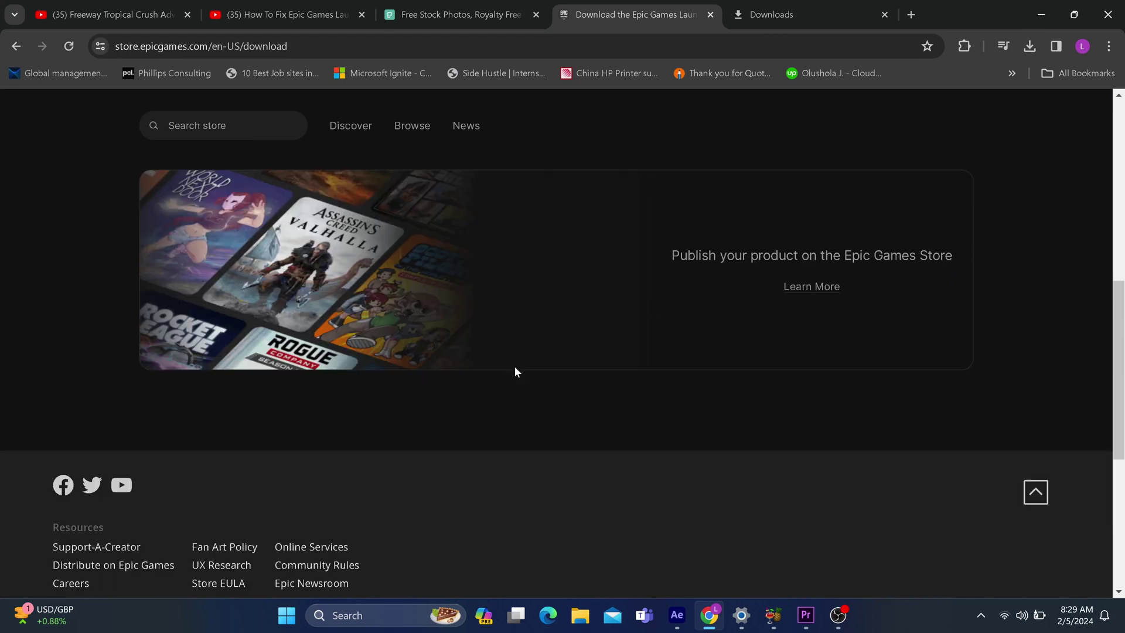
{"action": "left_click", "coordinate": [812, 288]}
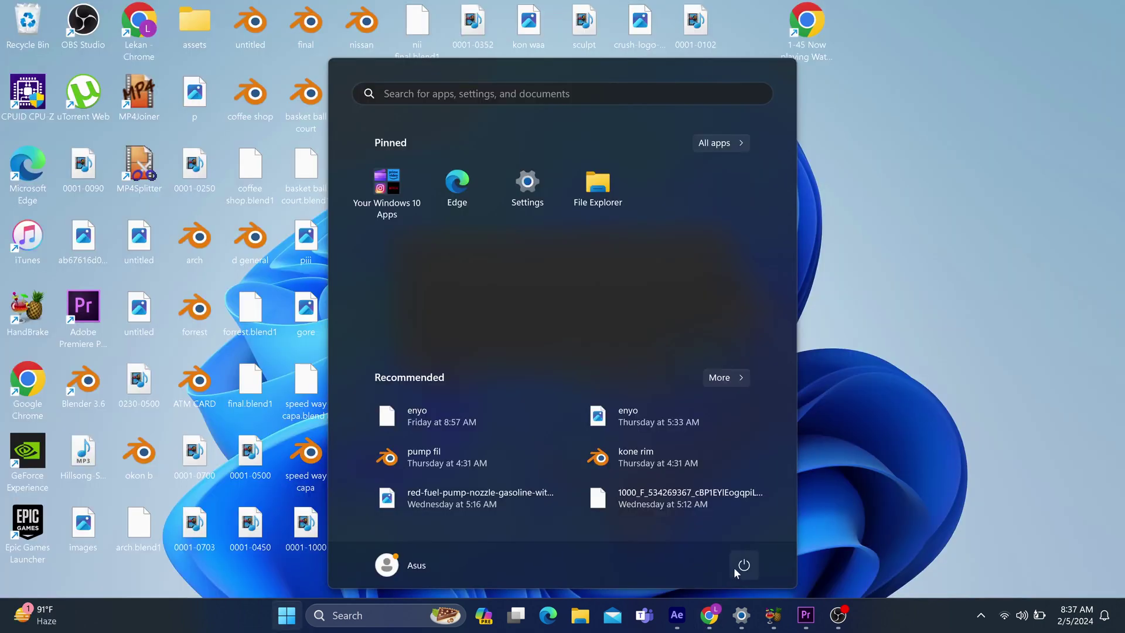
Step: Glance at the power options and the Epic Games Launcher shortcut menu, then start checking for Windows updates
{"action": "left_click", "coordinate": [739, 569]}
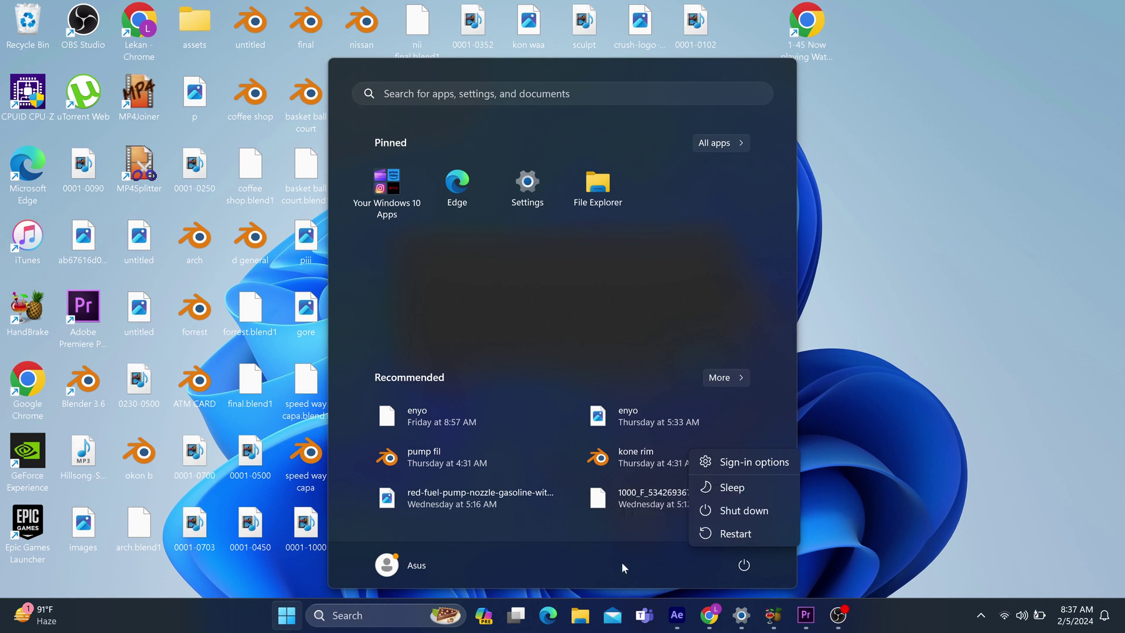
{"action": "key", "text": "Escape"}
{"action": "key", "text": "Escape"}
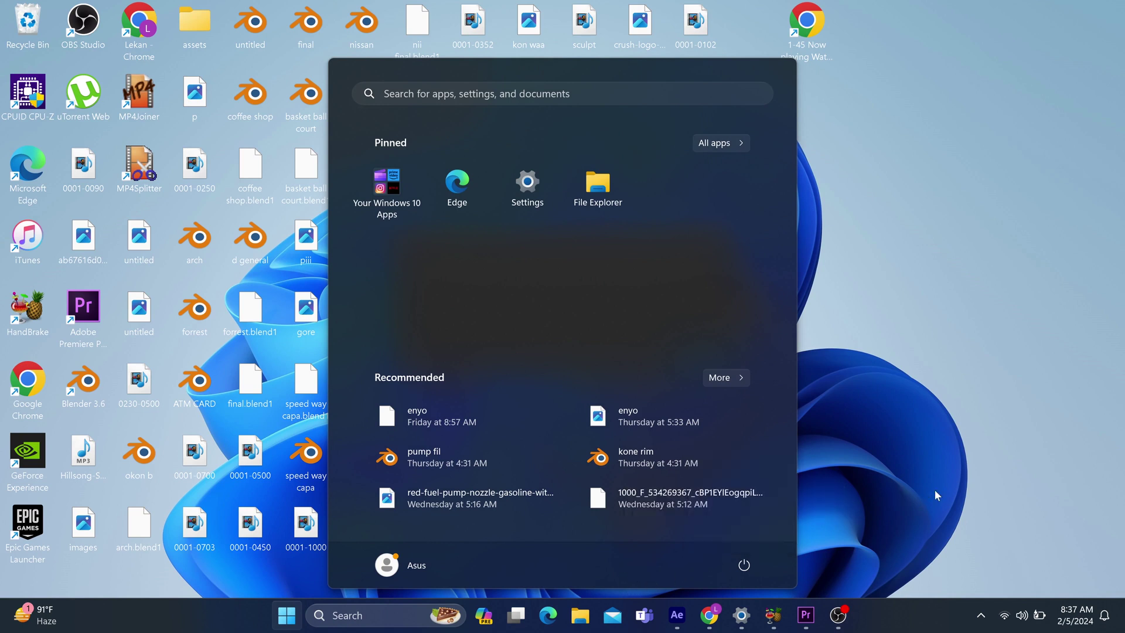
{"action": "right_click", "coordinate": [21, 523]}
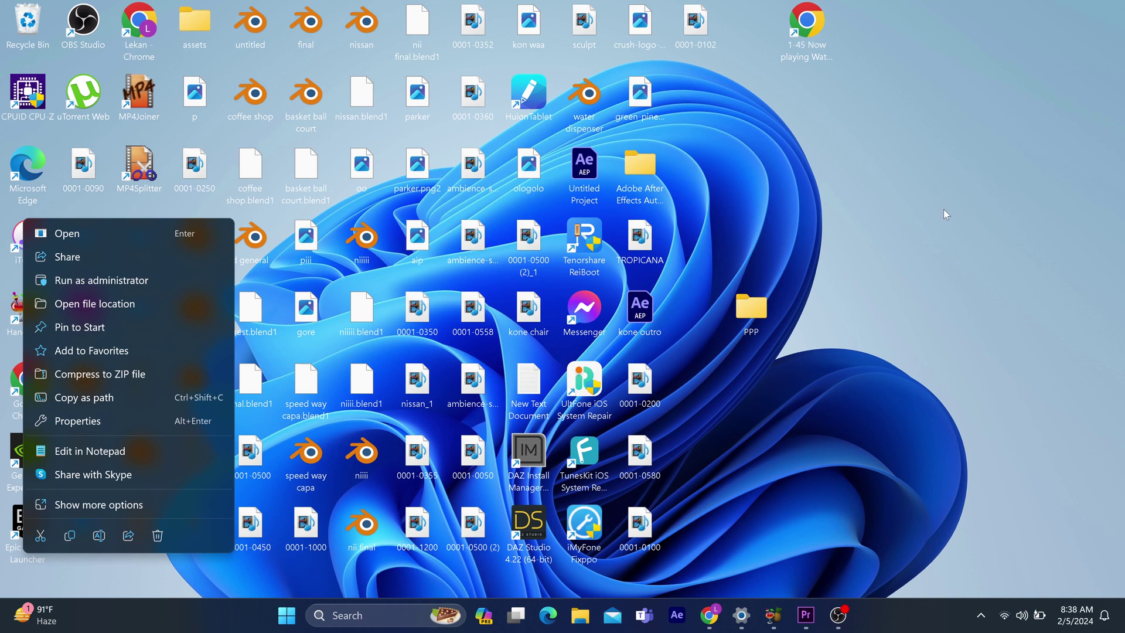
{"action": "left_click", "coordinate": [965, 209]}
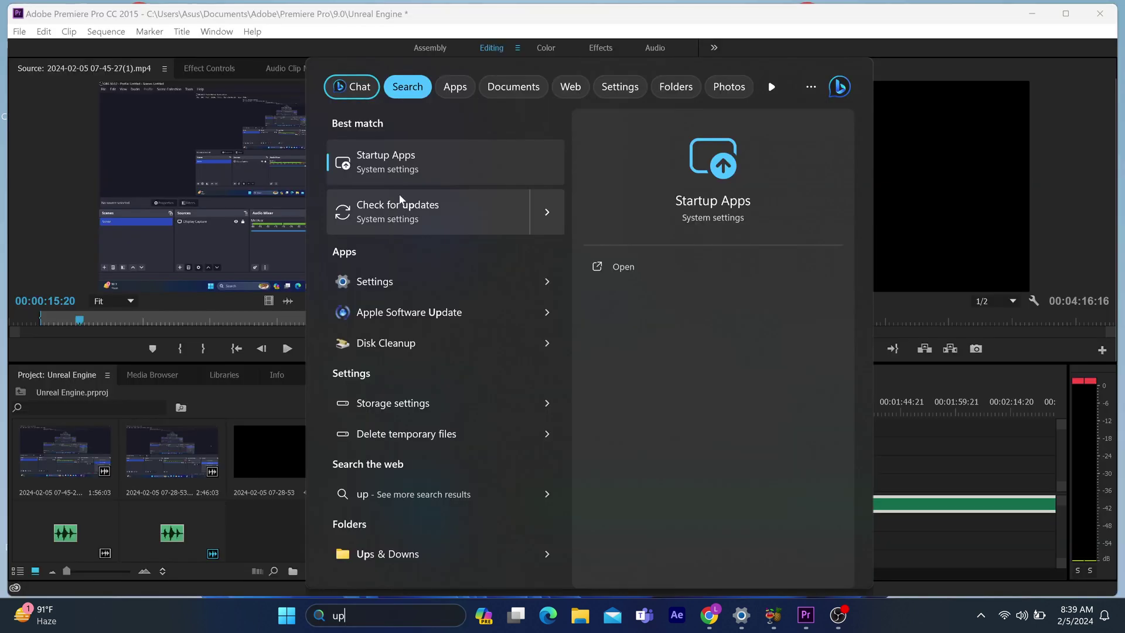
{"action": "left_click", "coordinate": [399, 202]}
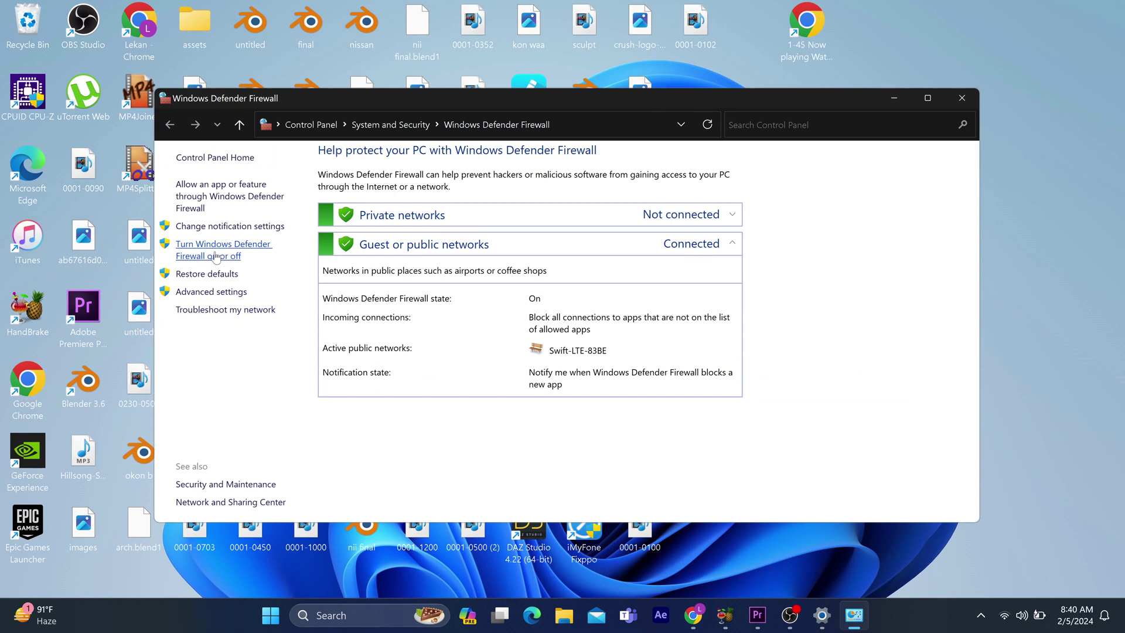
Step: Go to 'Turn Windows Defender Firewall on or off' in the firewall's left pane
{"action": "left_click", "coordinate": [215, 254]}
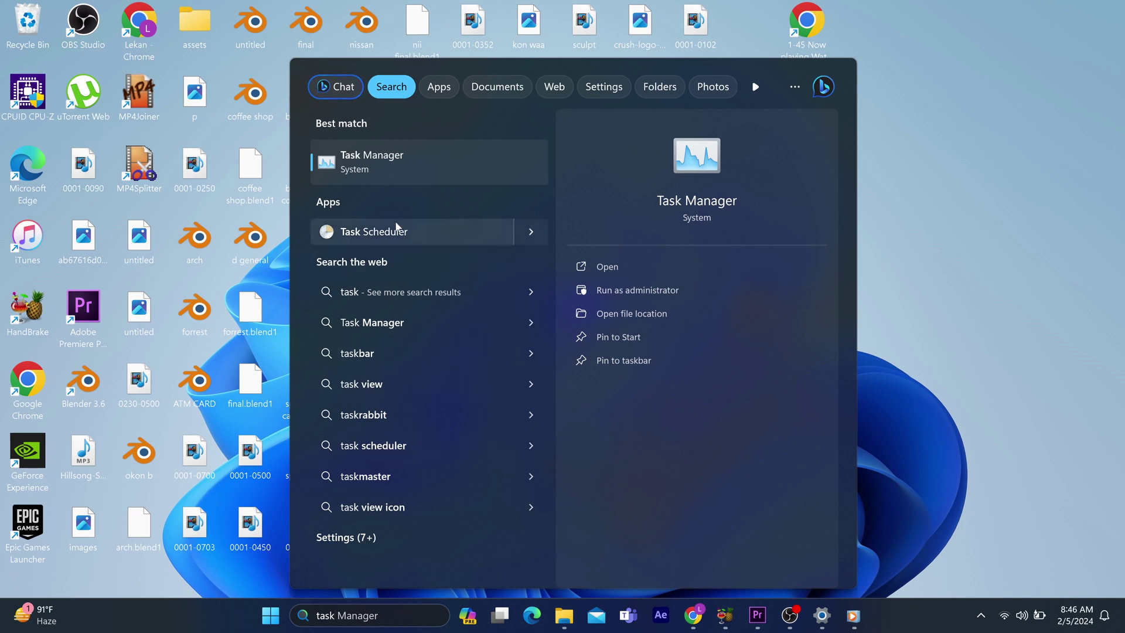
Step: End the EpicGamesLauncher background process in Task Manager, then close Task Manager
{"action": "left_click", "coordinate": [373, 144]}
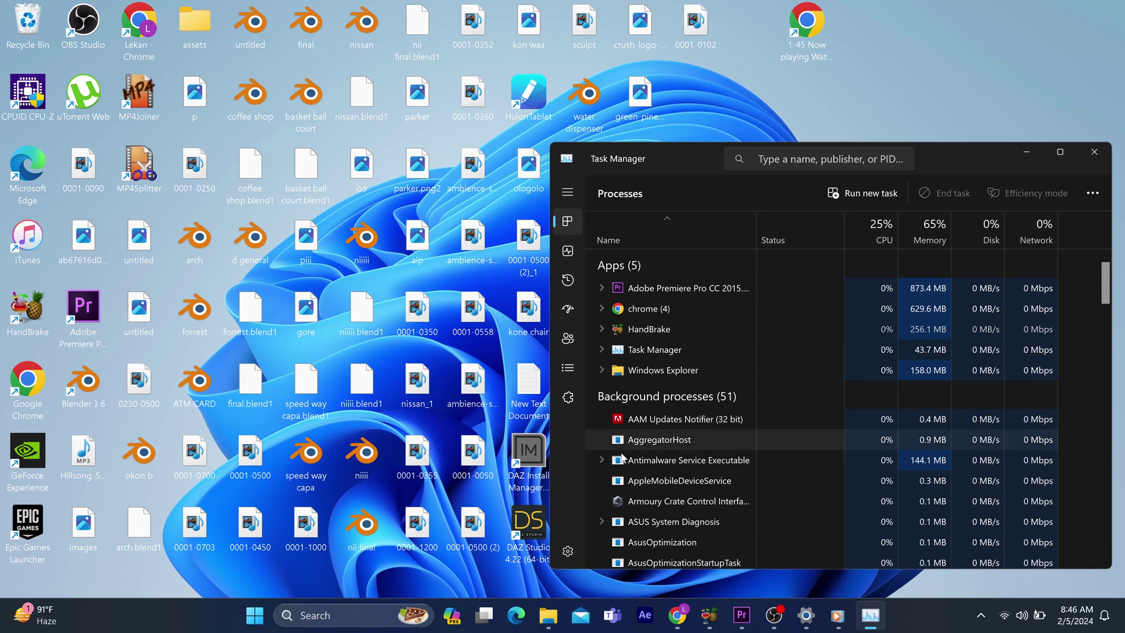
{"action": "scroll", "coordinate": [634, 444], "scroll_direction": "down", "scroll_amount": 1}
{"action": "scroll", "coordinate": [636, 448], "scroll_direction": "down", "scroll_amount": 3}
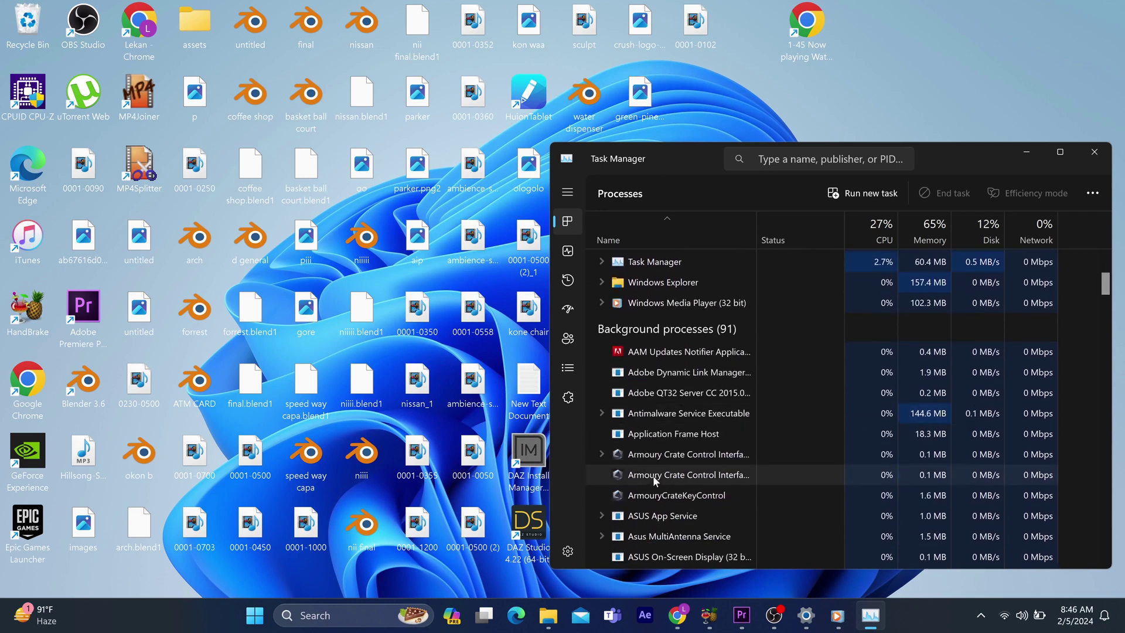
{"action": "scroll", "coordinate": [654, 491], "scroll_direction": "down", "scroll_amount": 5}
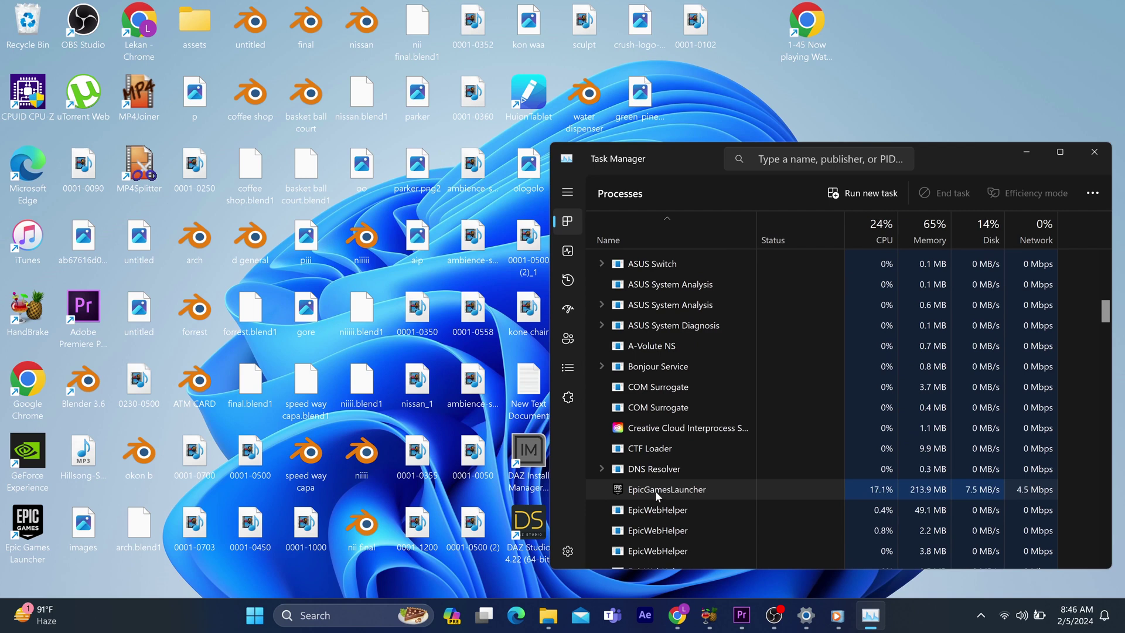
{"action": "right_click", "coordinate": [657, 491]}
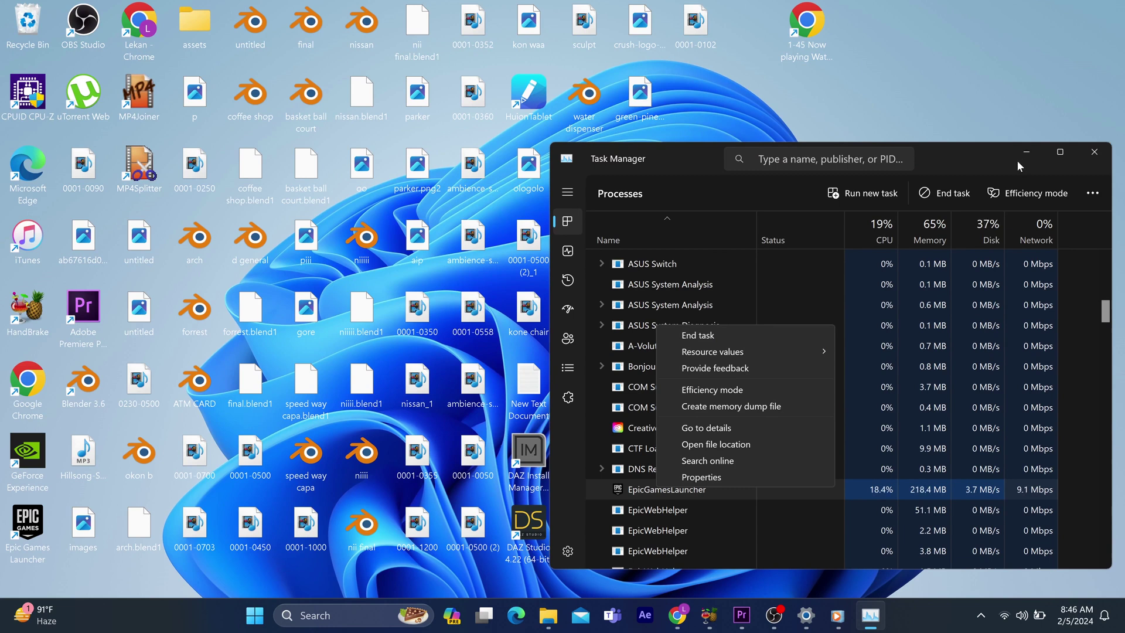
{"action": "left_click", "coordinate": [723, 333]}
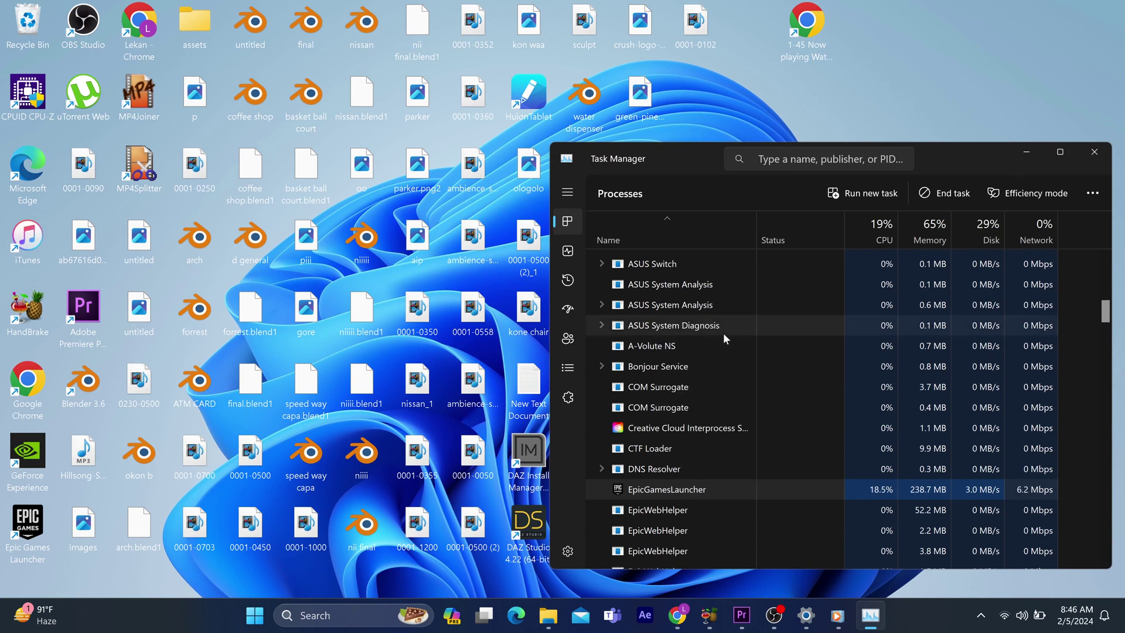
{"action": "left_click", "coordinate": [1090, 156]}
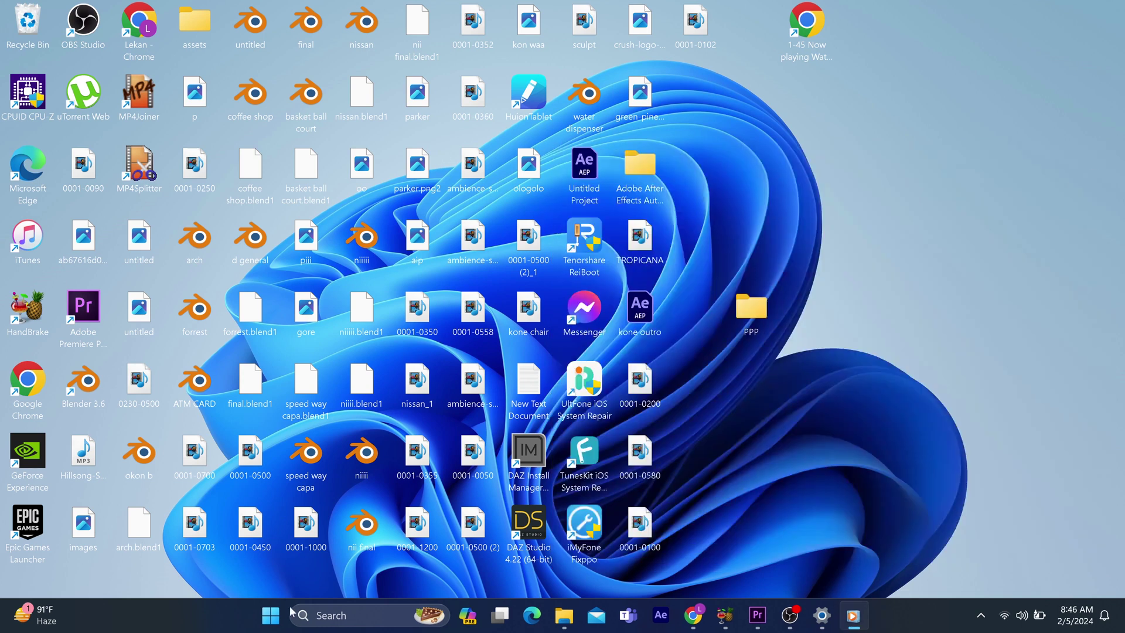
Step: Dismiss Windows search and bring up the Run dialog with %appdata% in the Open box
{"action": "left_click", "coordinate": [335, 618]}
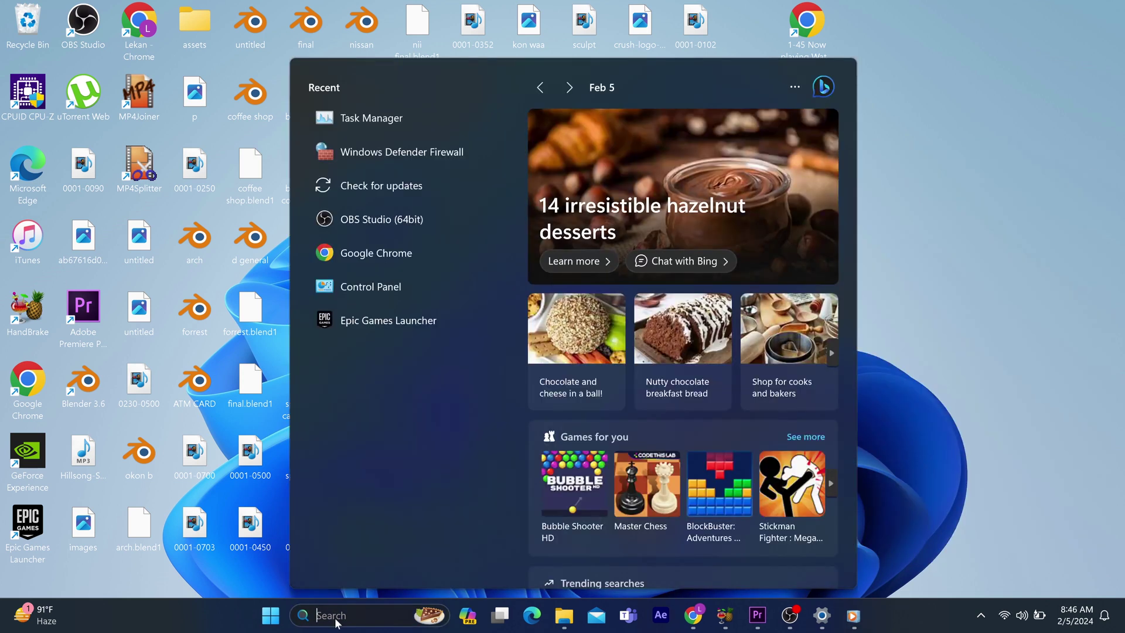
{"action": "left_click", "coordinate": [1067, 436]}
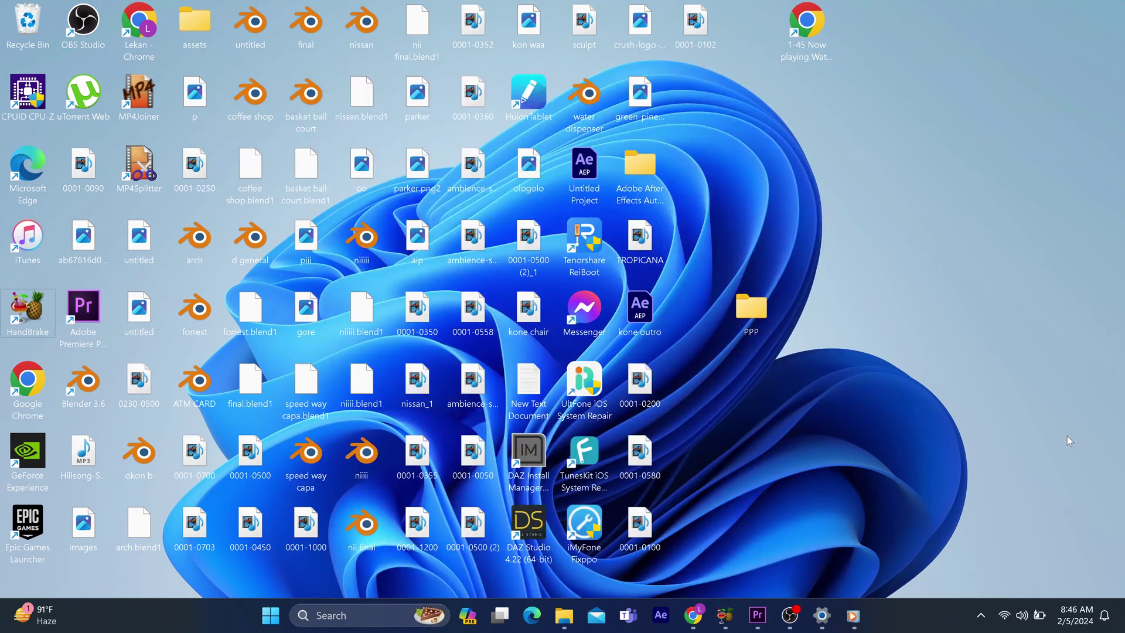
{"action": "key", "text": "super+r"}
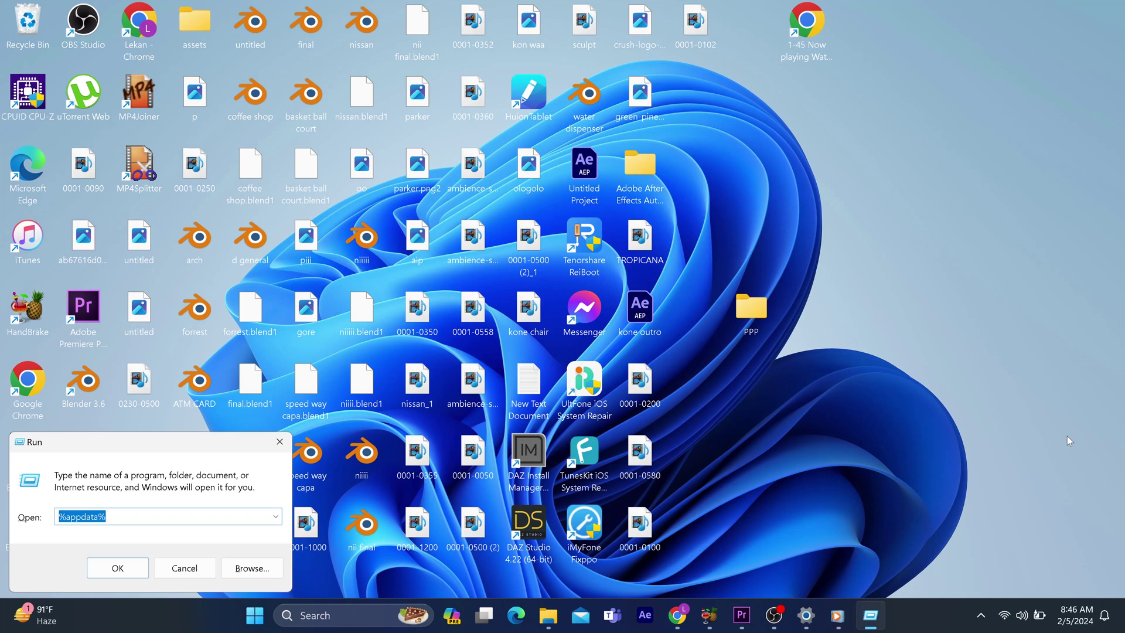
Step: Open %appdata% and navigate to AppData\Local\EpicGamesLauncher\Saved in File Explorer
{"action": "left_click", "coordinate": [139, 574]}
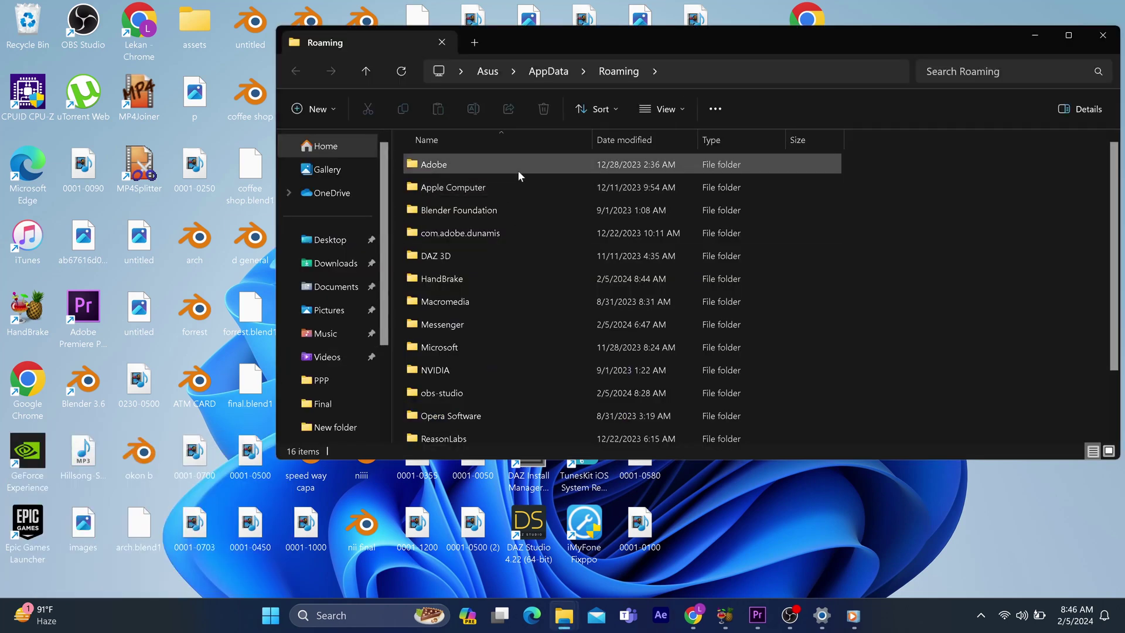
{"action": "left_click", "coordinate": [543, 75]}
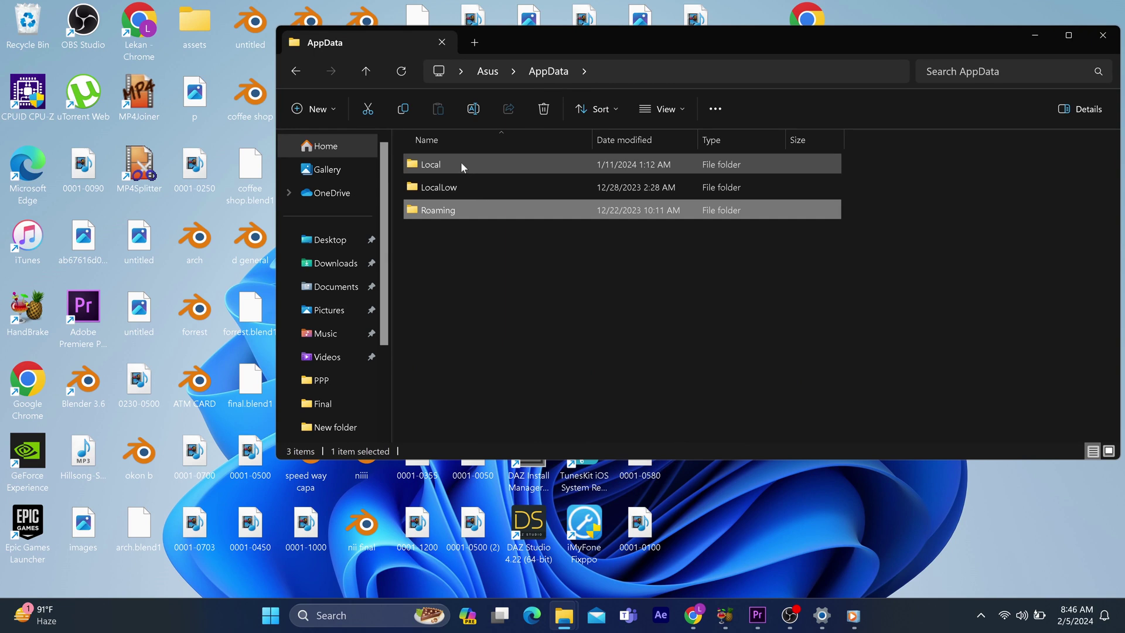
{"action": "mouse_move", "coordinate": [460, 162]}
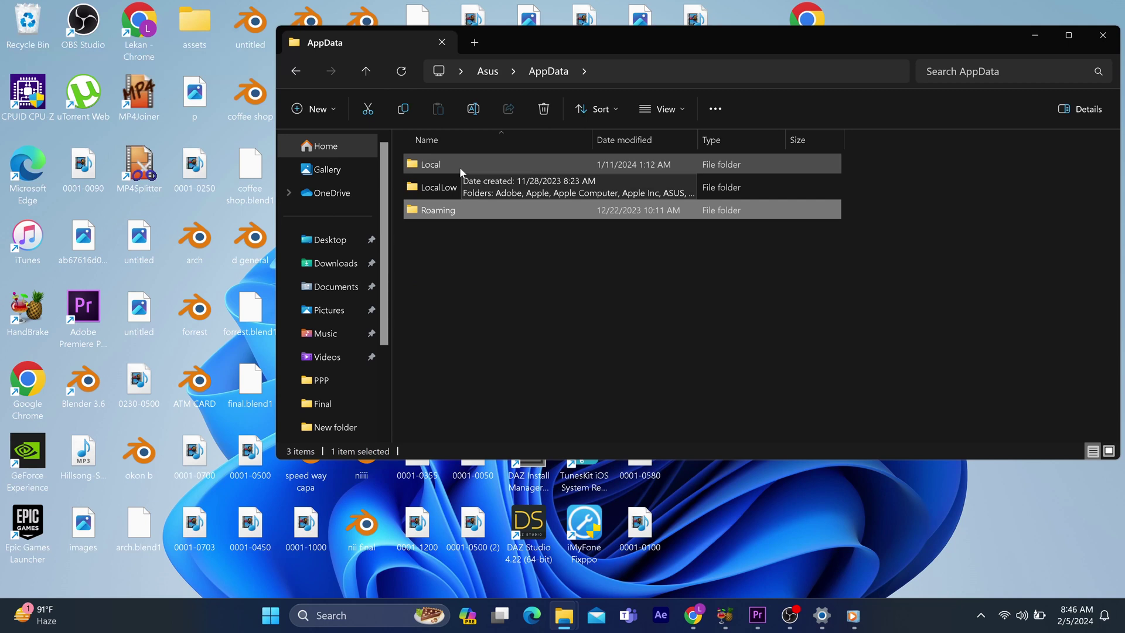
{"action": "double_click", "coordinate": [459, 167]}
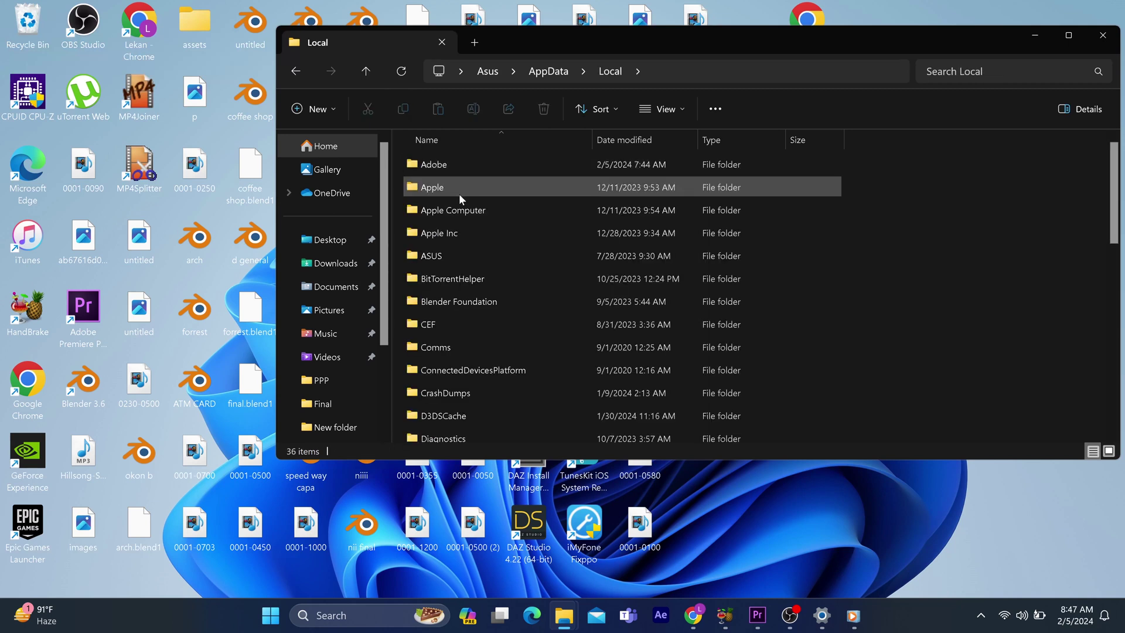
{"action": "scroll", "coordinate": [458, 194], "scroll_direction": "down", "scroll_amount": 5}
{"action": "scroll", "coordinate": [459, 199], "scroll_direction": "up", "scroll_amount": 5}
{"action": "scroll", "coordinate": [459, 194], "scroll_direction": "down", "scroll_amount": 7}
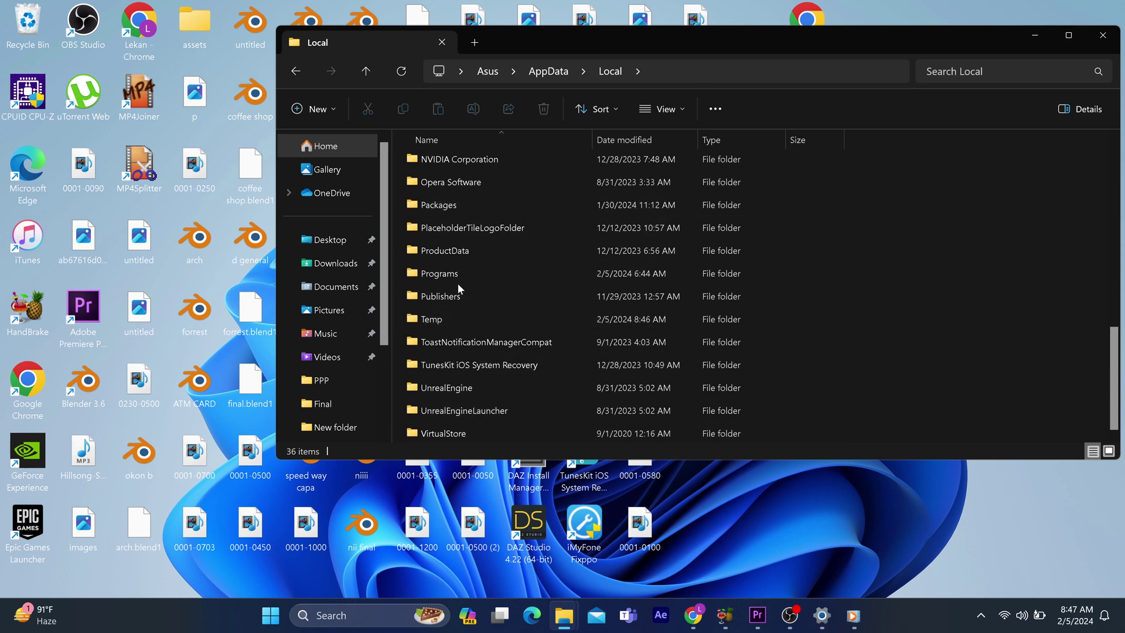
{"action": "scroll", "coordinate": [458, 298], "scroll_direction": "up", "scroll_amount": 3}
{"action": "scroll", "coordinate": [461, 300], "scroll_direction": "up", "scroll_amount": 1}
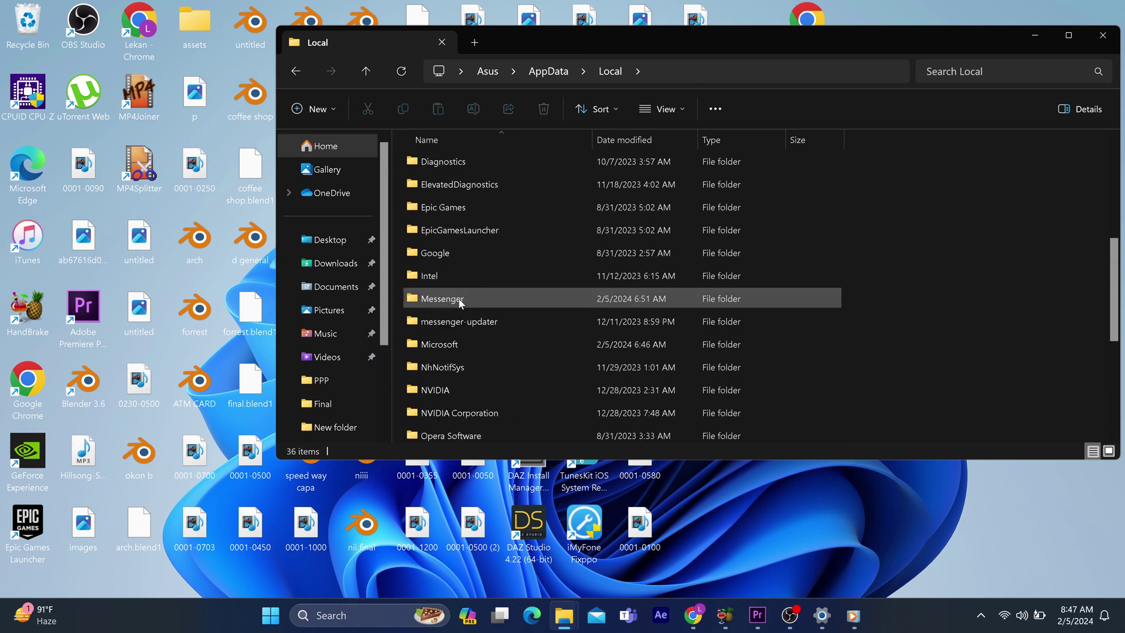
{"action": "double_click", "coordinate": [457, 230]}
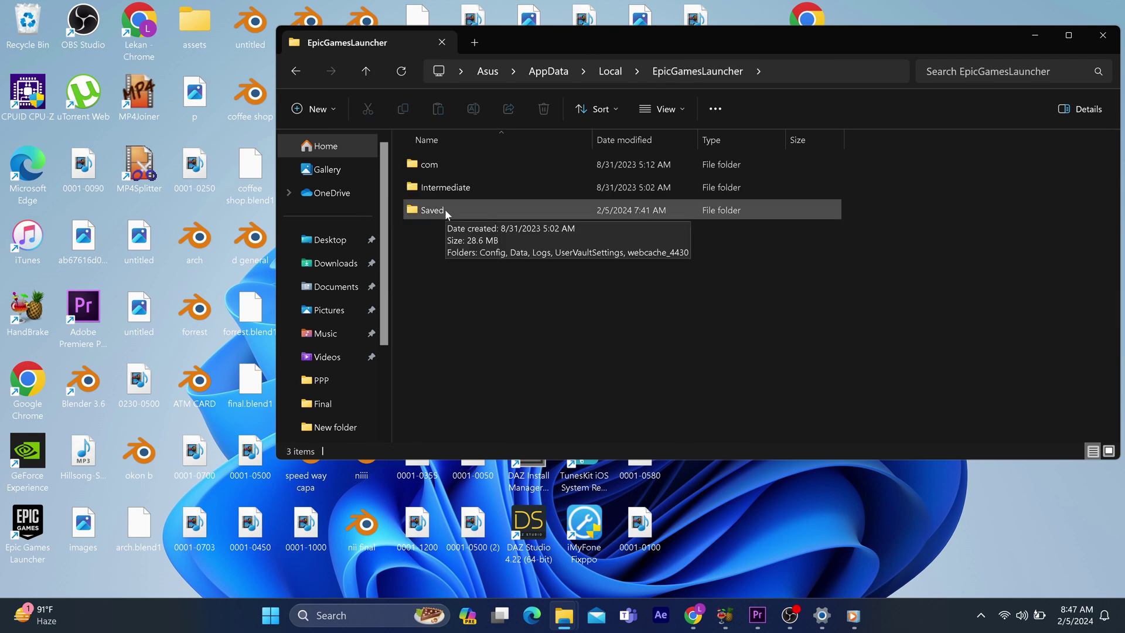
{"action": "double_click", "coordinate": [445, 209]}
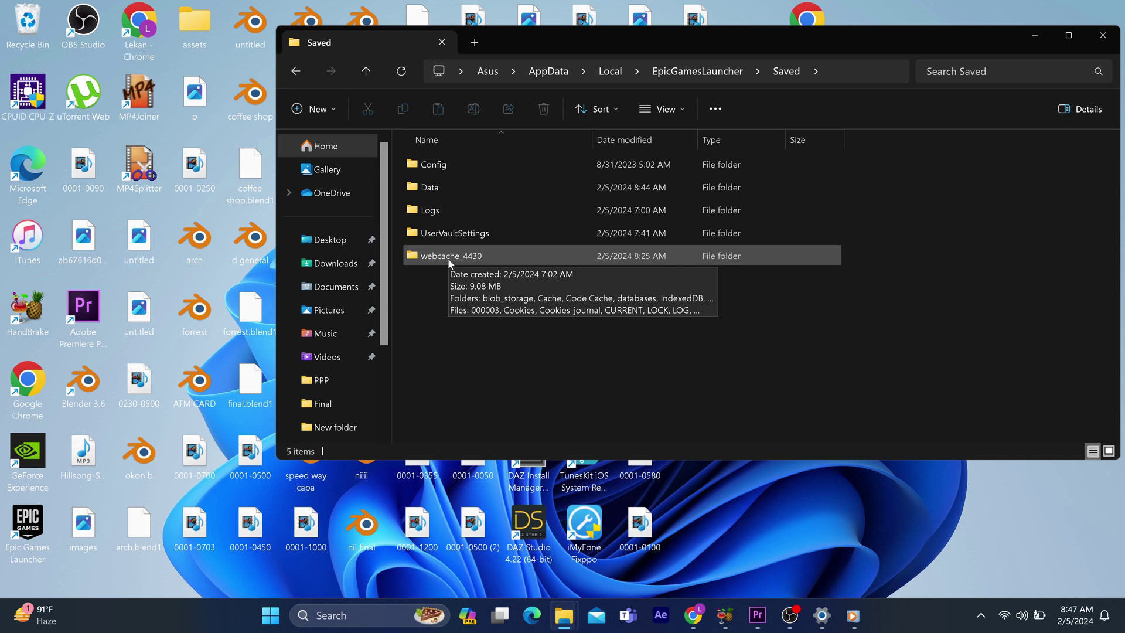
Step: Delete the webcache_4430 folder and close File Explorer
{"action": "left_click", "coordinate": [453, 258]}
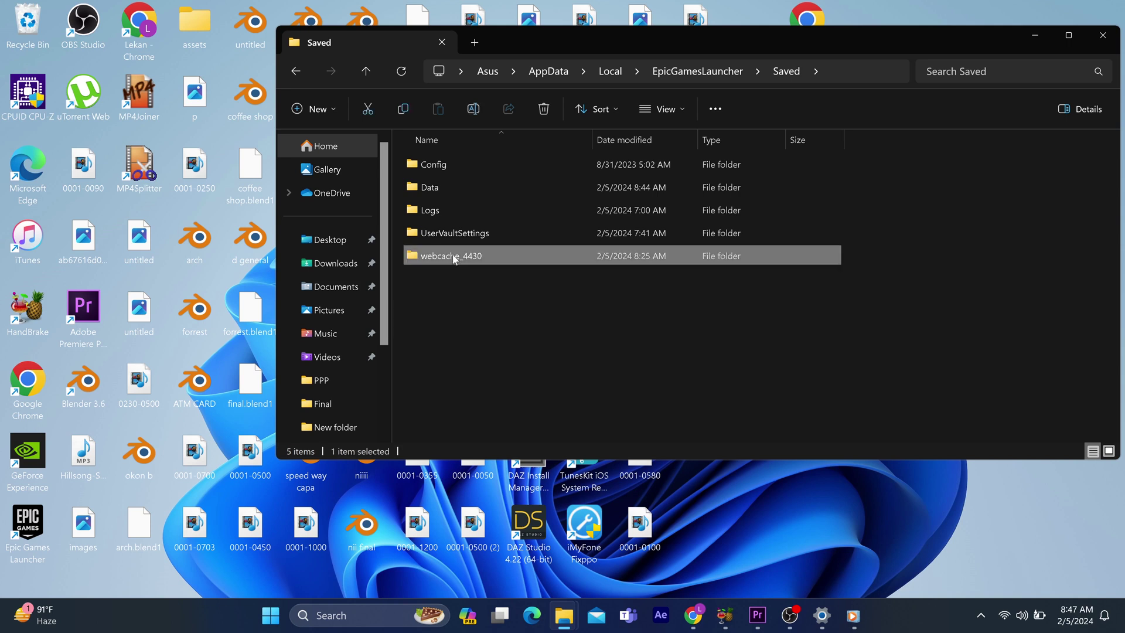
{"action": "right_click", "coordinate": [454, 258]}
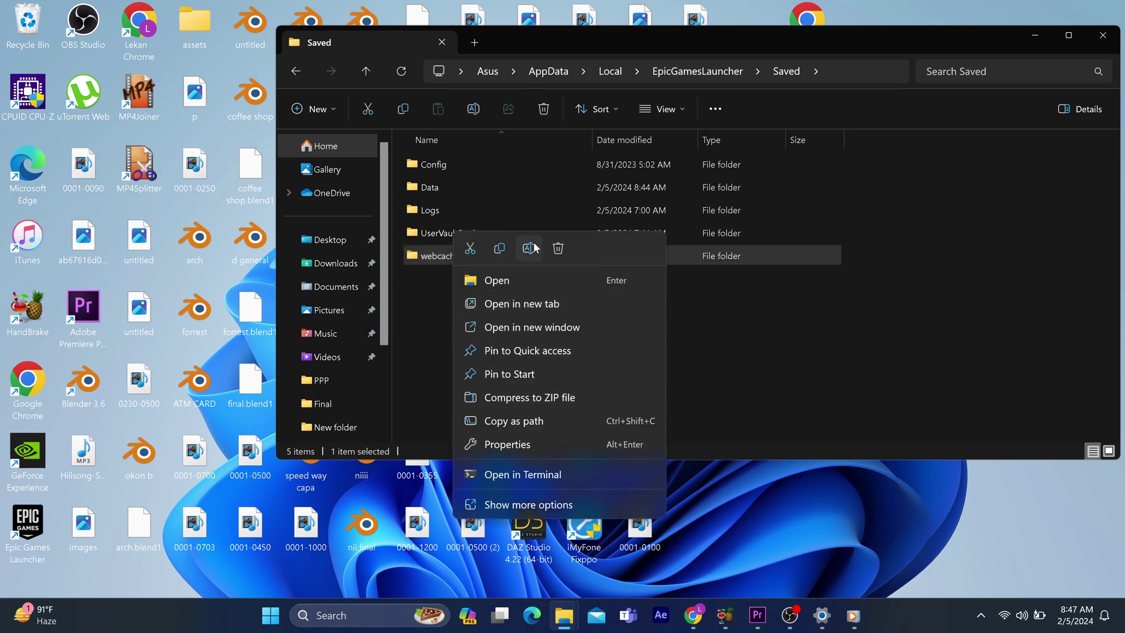
{"action": "left_click", "coordinate": [554, 250]}
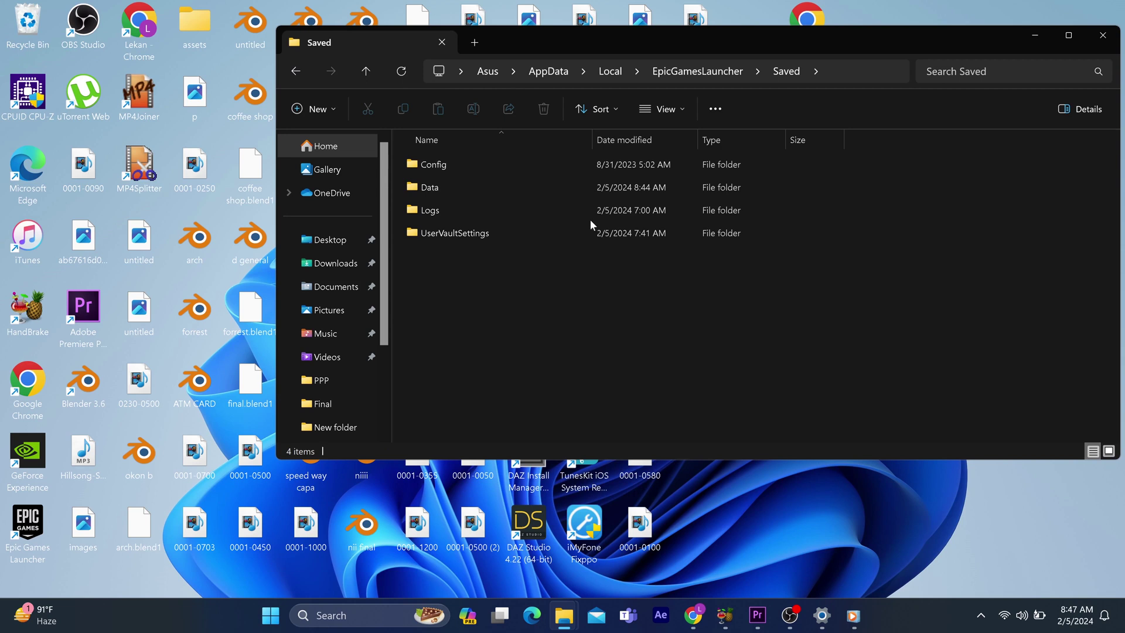
{"action": "left_click", "coordinate": [1103, 36]}
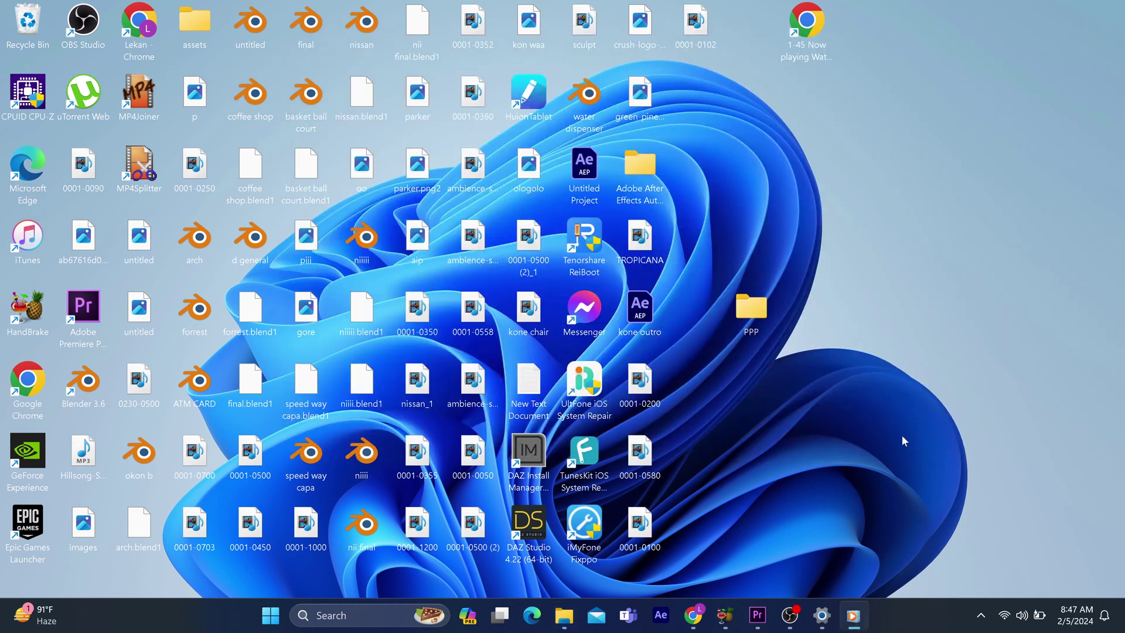